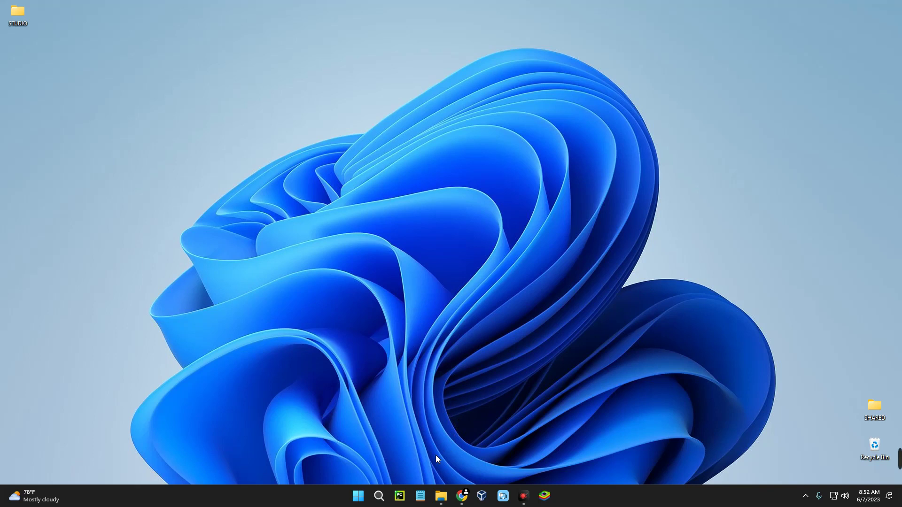
- Check the Downloads folder for the Kali Linux ISO and the Win32 Disk Imager installer
{"action": "left_click", "coordinate": [441, 496]}
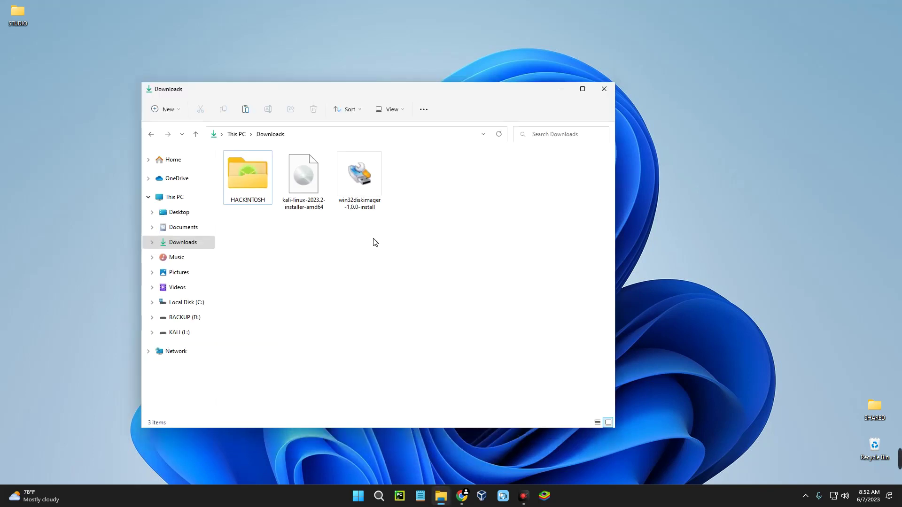
{"action": "left_click", "coordinate": [303, 188]}
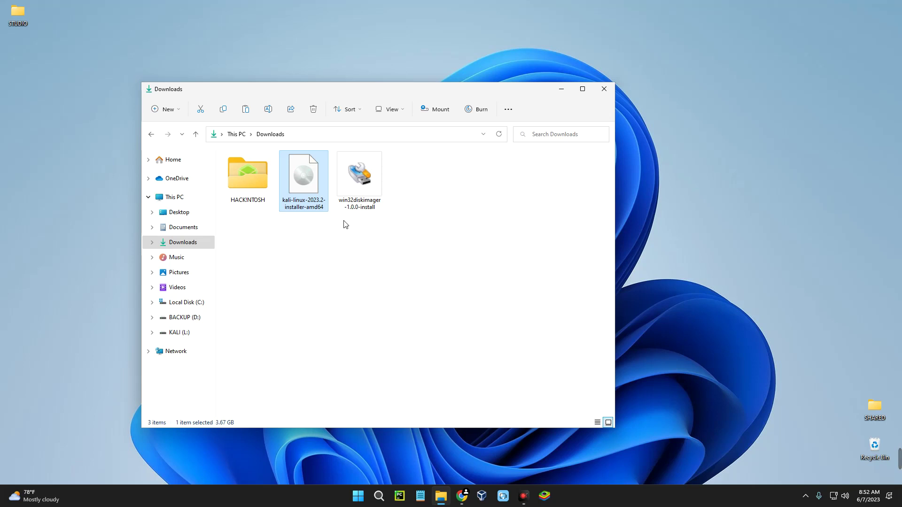
{"action": "left_click", "coordinate": [356, 205]}
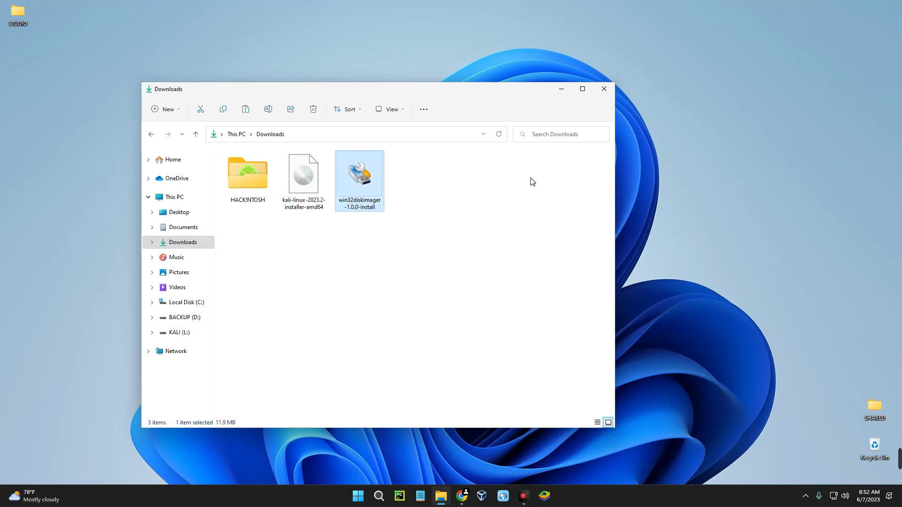
{"action": "left_click", "coordinate": [559, 89]}
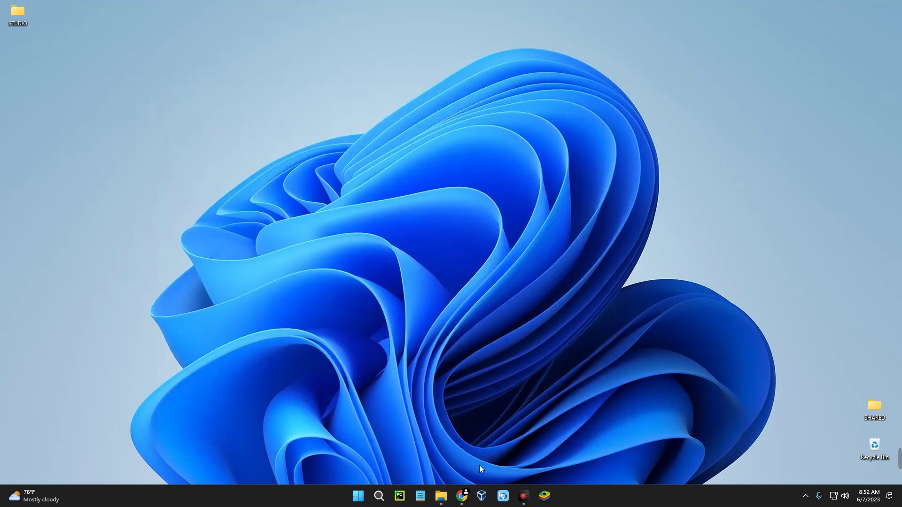
- Search Chrome for 'win32 disk imager' and download the installer from SourceForge, then open a new tab
{"action": "left_click", "coordinate": [462, 495]}
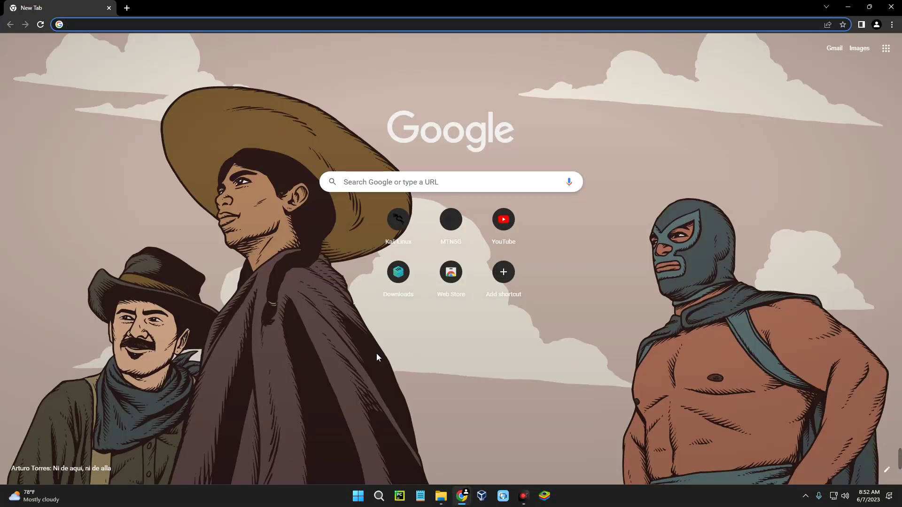
{"action": "type", "text": "win"}
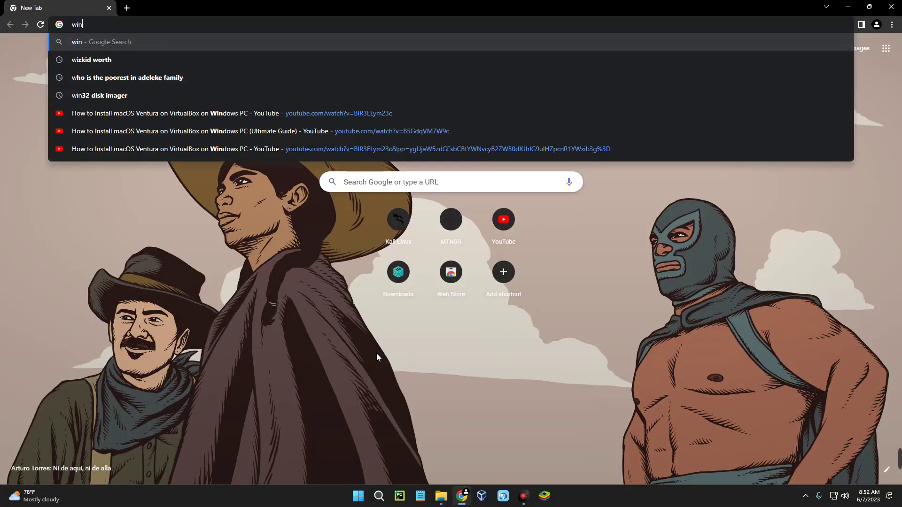
{"action": "type", "text": "32 disk image"}
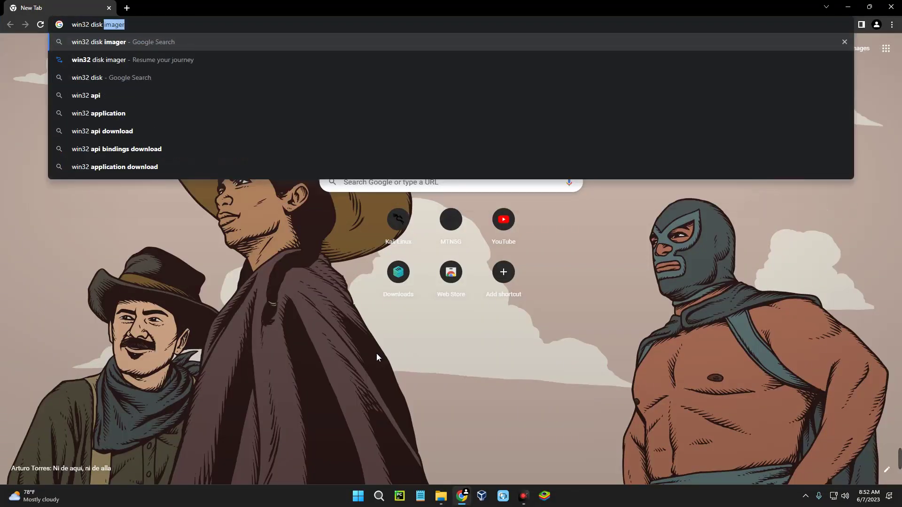
{"action": "type", "text": "r"}
{"action": "key", "text": "Return"}
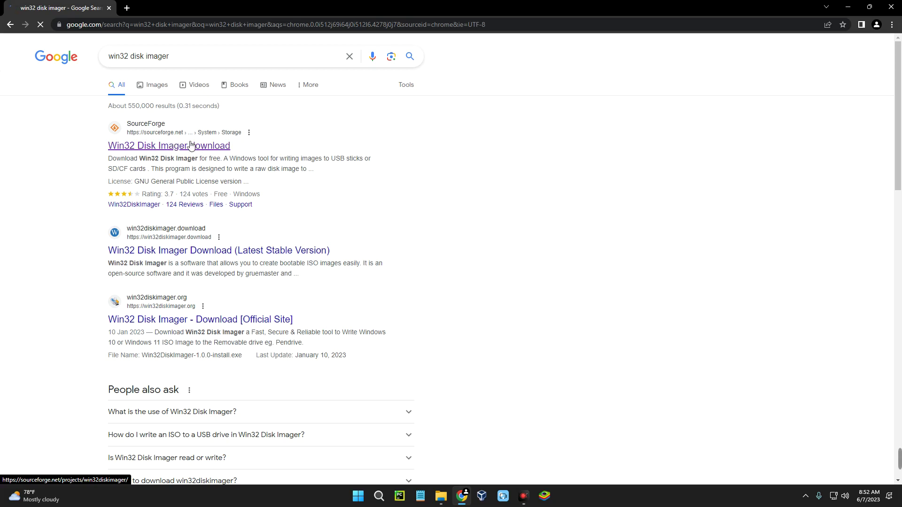
{"action": "left_click", "coordinate": [178, 146]}
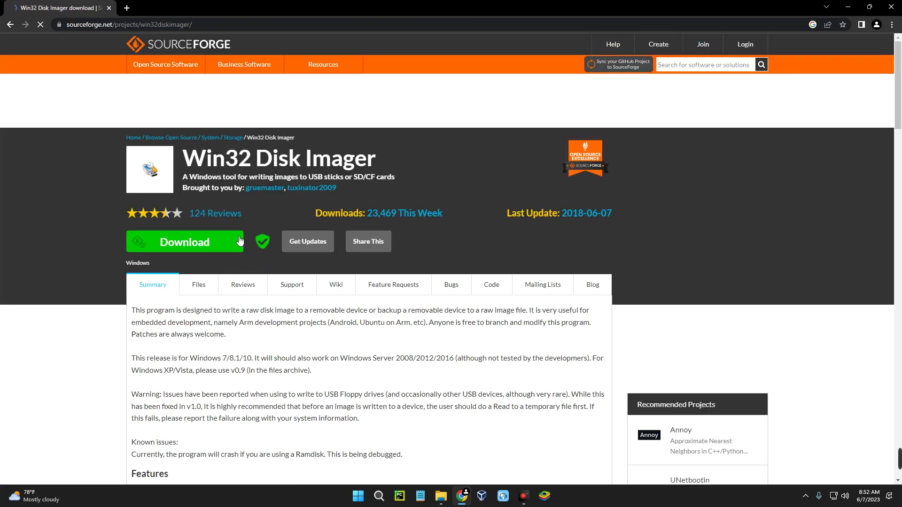
{"action": "left_click", "coordinate": [196, 244]}
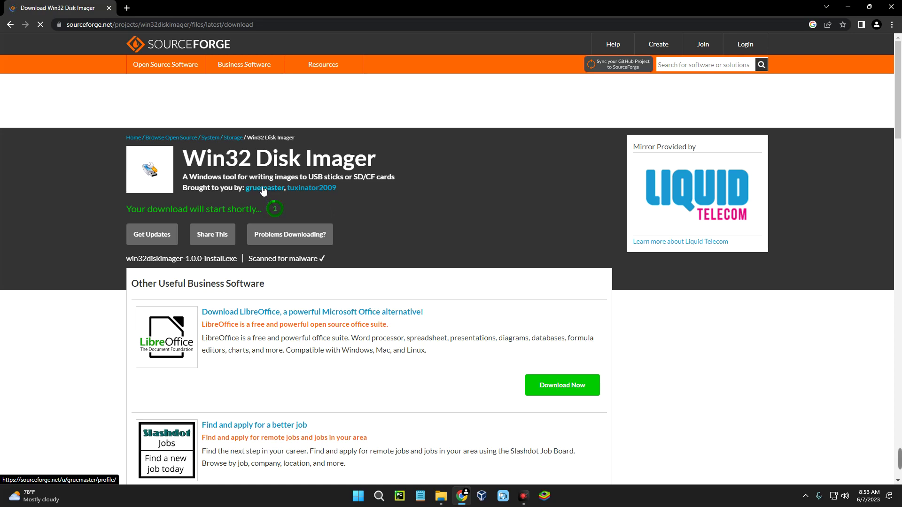
{"action": "left_click", "coordinate": [128, 10]}
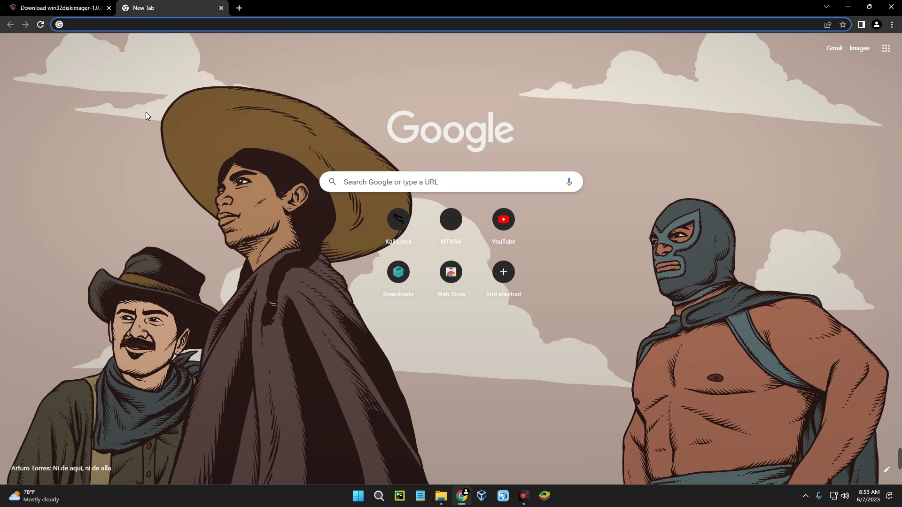
- Go to kali.org's download page and scroll to the Installer Images, showing the 2023.2 64-bit installer
{"action": "type", "text": "kali.org"}
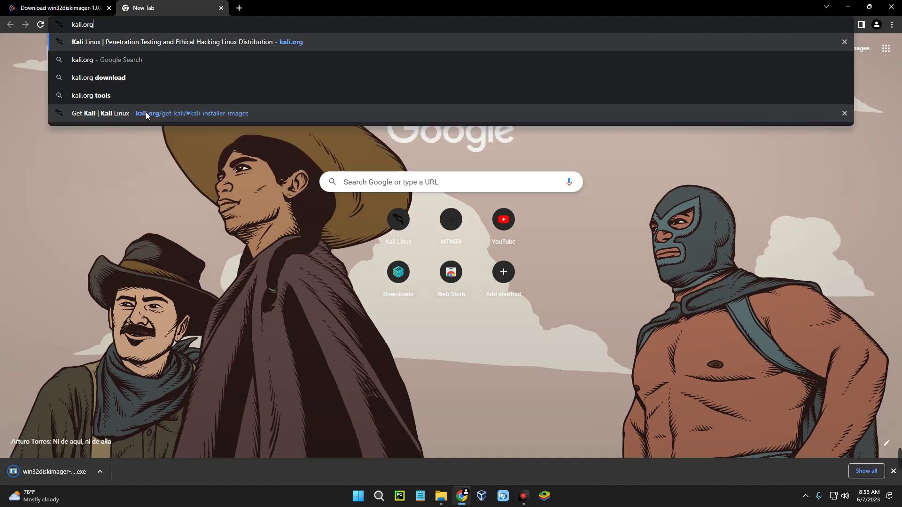
{"action": "key", "text": "Return"}
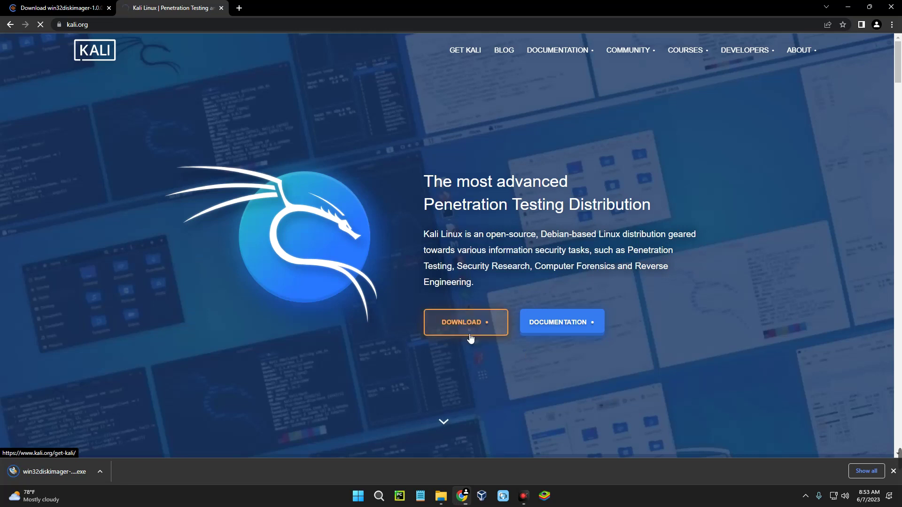
{"action": "left_click", "coordinate": [470, 329]}
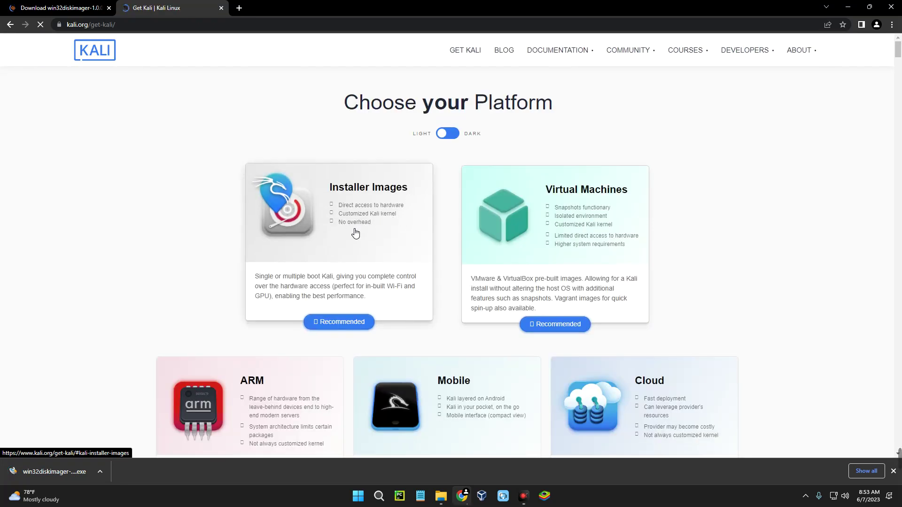
{"action": "left_click", "coordinate": [356, 233]}
{"action": "scroll", "coordinate": [453, 164], "scroll_direction": "down", "scroll_amount": 5}
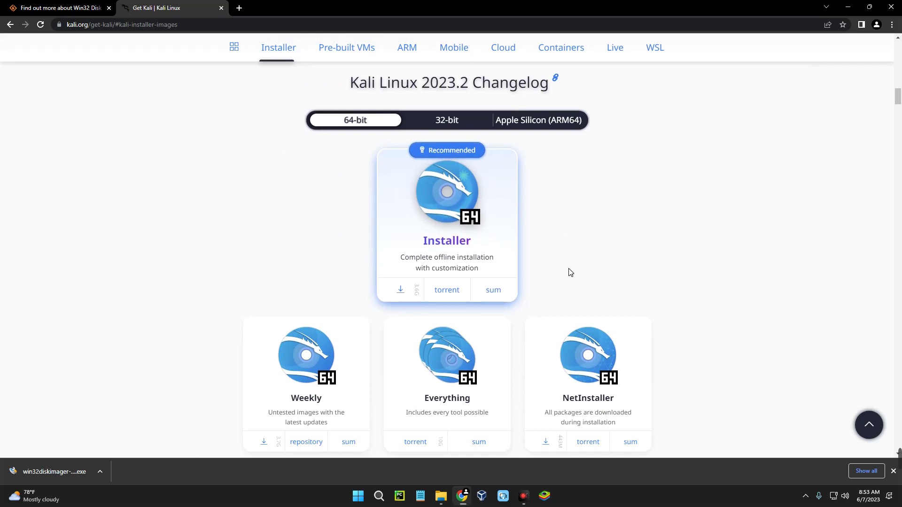
- Close Chrome and launch the win32diskimager installer from the Downloads folder
{"action": "left_click", "coordinate": [891, 6]}
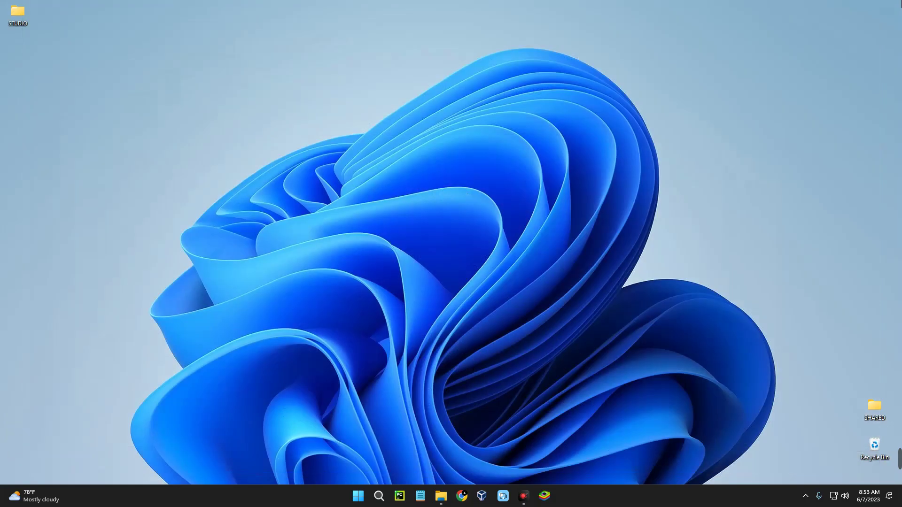
{"action": "left_click", "coordinate": [441, 496]}
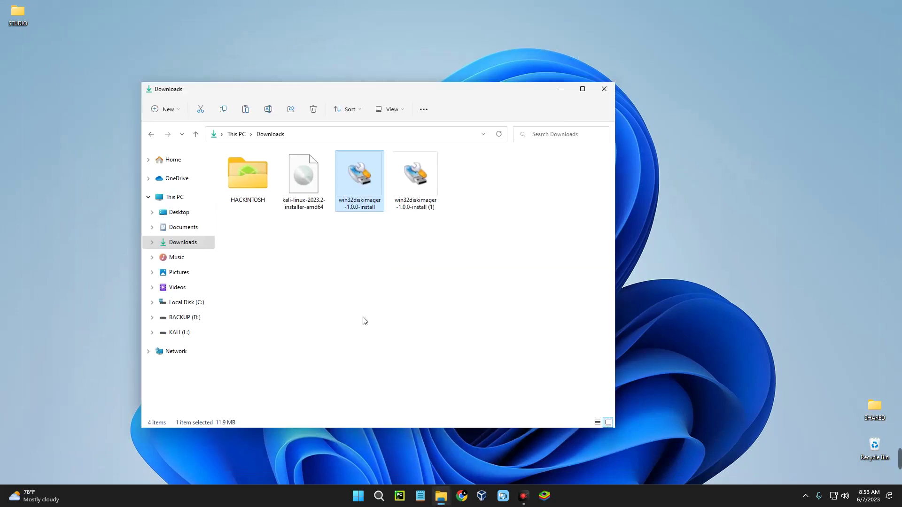
{"action": "left_click", "coordinate": [361, 187]}
{"action": "double_click", "coordinate": [357, 182]}
{"action": "left_click", "coordinate": [563, 89]}
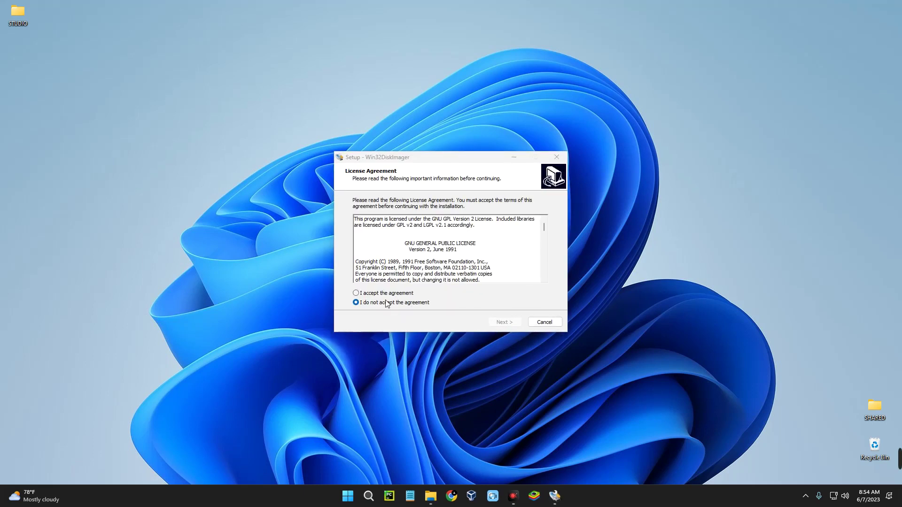
- Accept the license, install Win32 Disk Imager without viewing README.txt, and launch it
{"action": "left_click", "coordinate": [385, 293]}
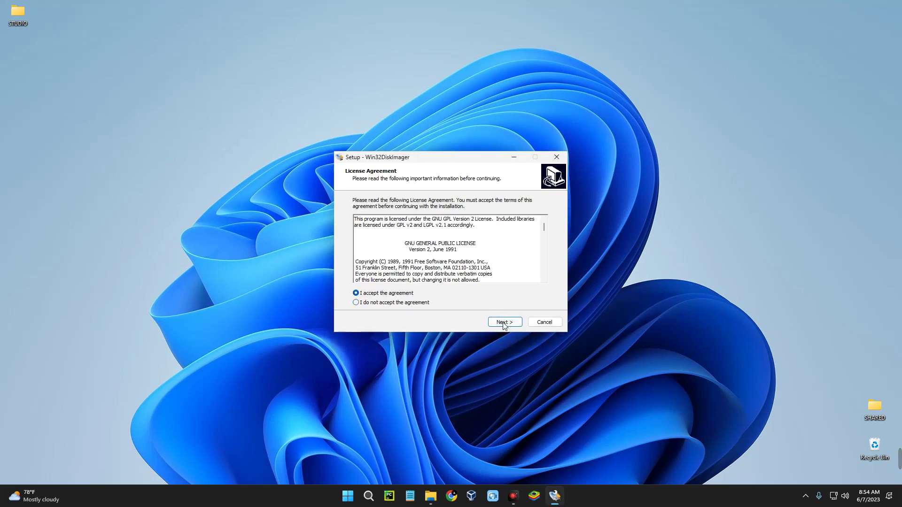
{"action": "left_click", "coordinate": [503, 323]}
{"action": "left_click", "coordinate": [503, 324]}
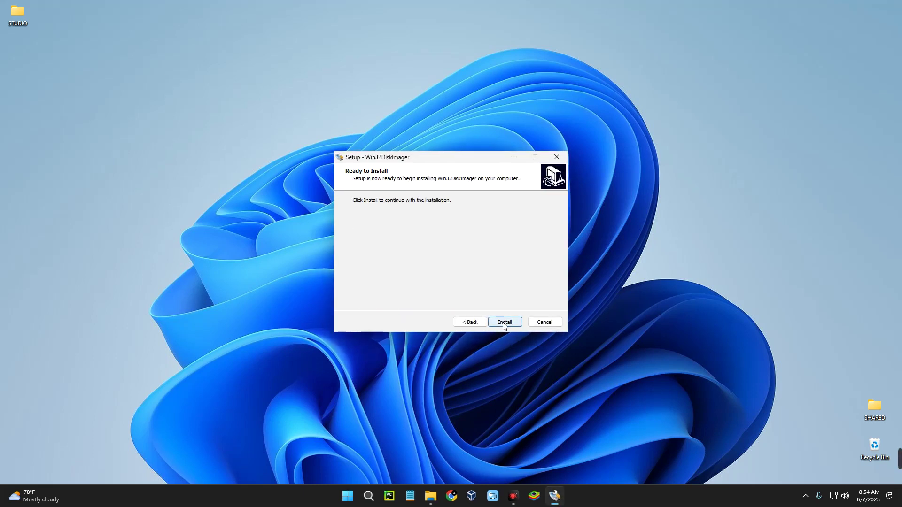
{"action": "left_click", "coordinate": [504, 323]}
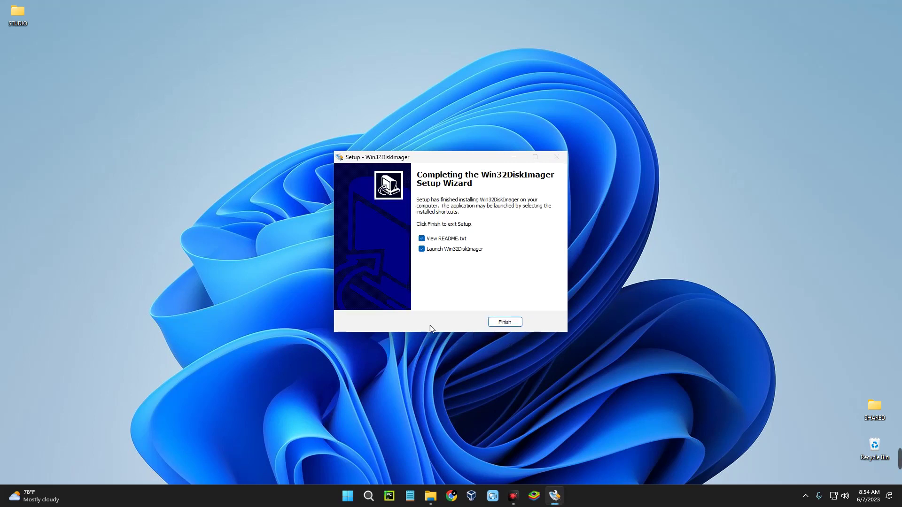
{"action": "left_click", "coordinate": [463, 241]}
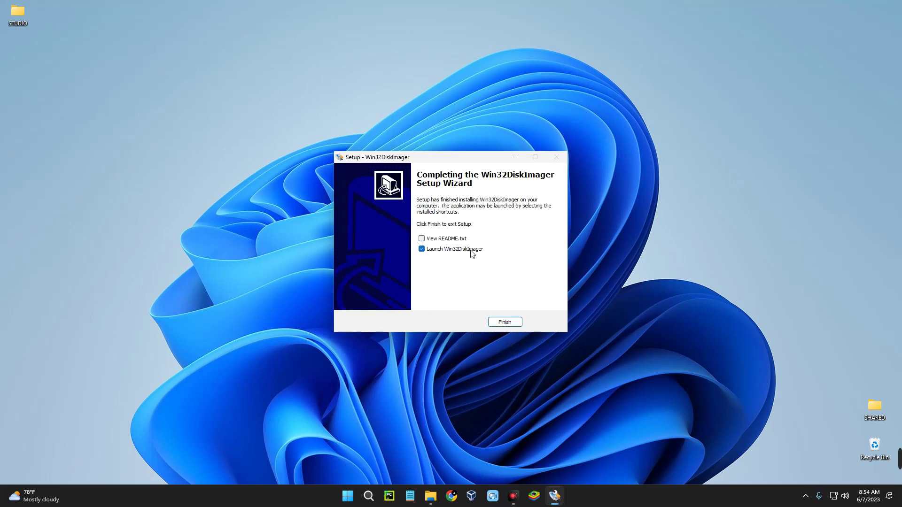
{"action": "left_click", "coordinate": [499, 322]}
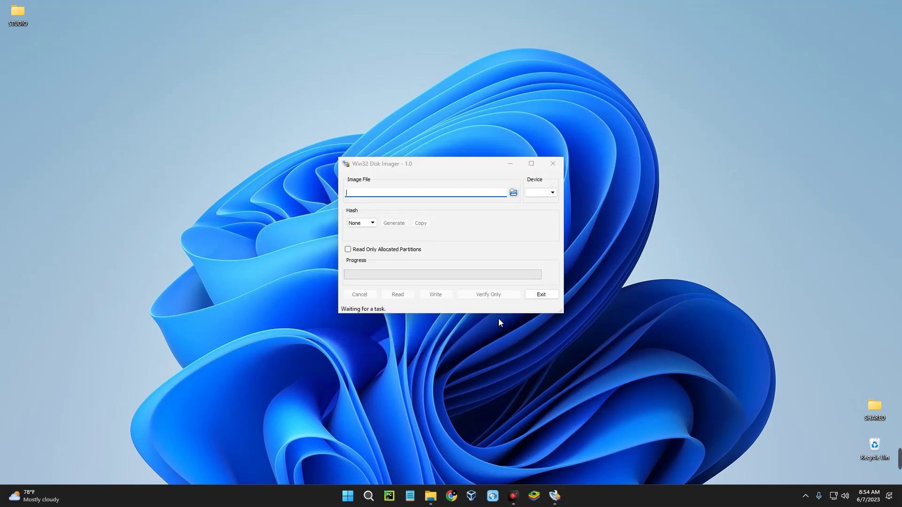
{"action": "left_click_drag", "start_coordinate": [443, 168], "coordinate": [423, 163]}
{"action": "key", "text": "alt+Tab"}
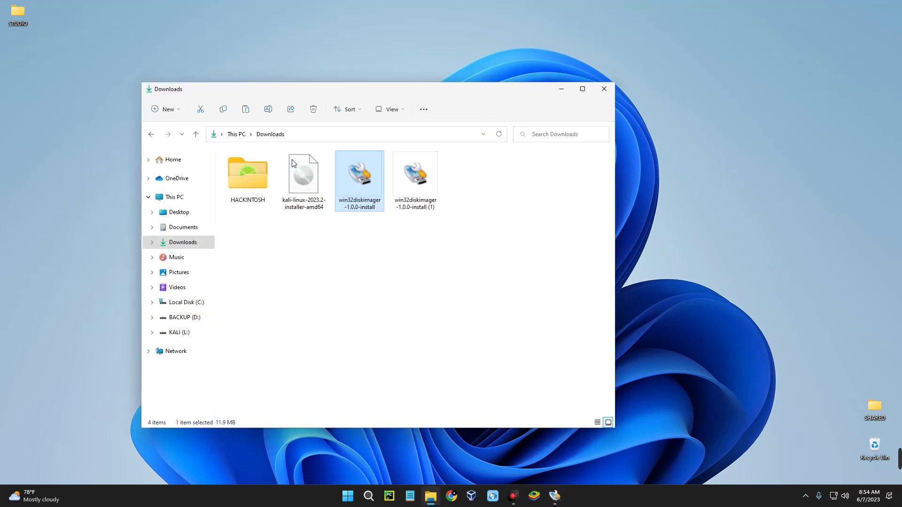
- Switch File Explorer from Downloads to This PC to see the PEN16 (R:) drive
{"action": "left_click", "coordinate": [301, 185]}
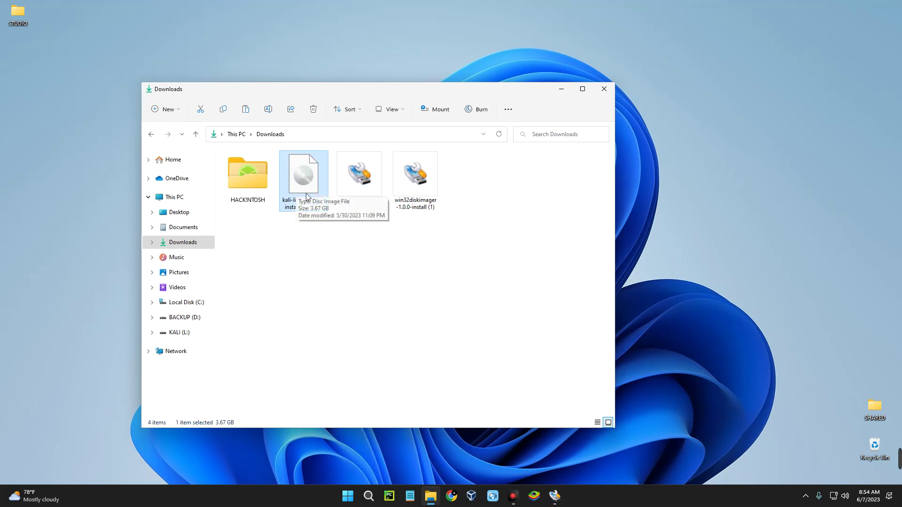
{"action": "left_click", "coordinate": [198, 200]}
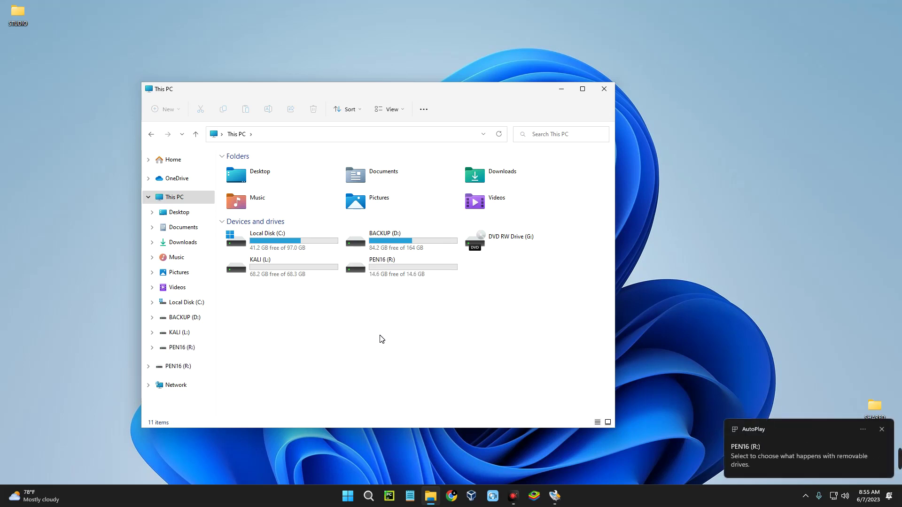
{"action": "left_click", "coordinate": [396, 269]}
{"action": "double_click", "coordinate": [400, 271]}
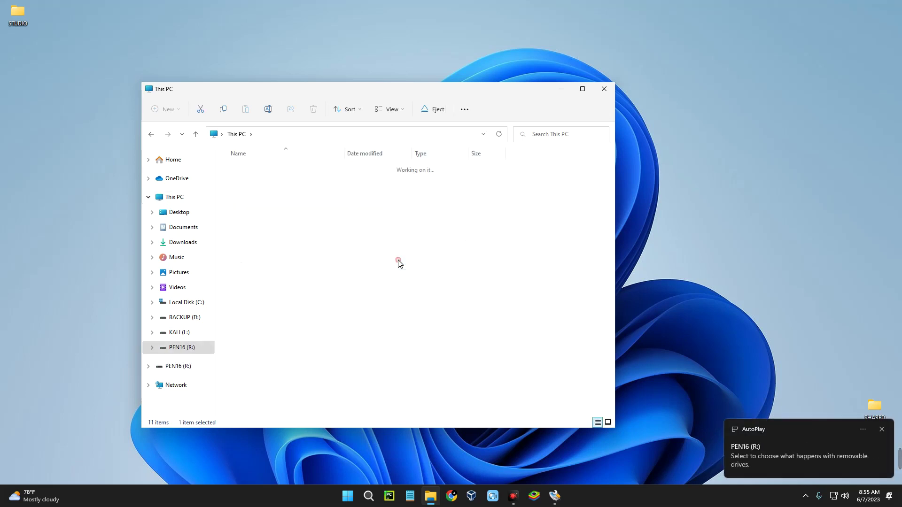
{"action": "left_click", "coordinate": [240, 135]}
- Quick-format the PEN16 (R:) drive as NTFS, confirm the warnings, and close the Format dialog
{"action": "right_click", "coordinate": [366, 261]}
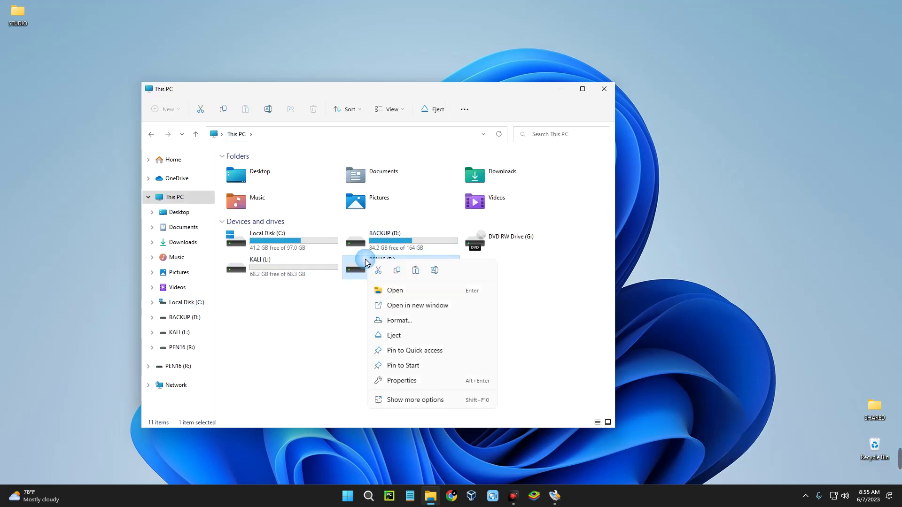
{"action": "left_click", "coordinate": [403, 319]}
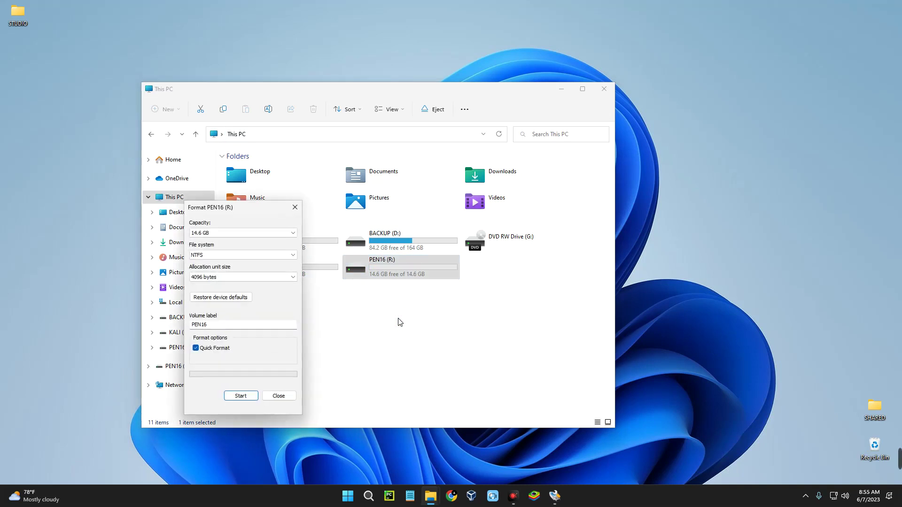
{"action": "left_click", "coordinate": [241, 396]}
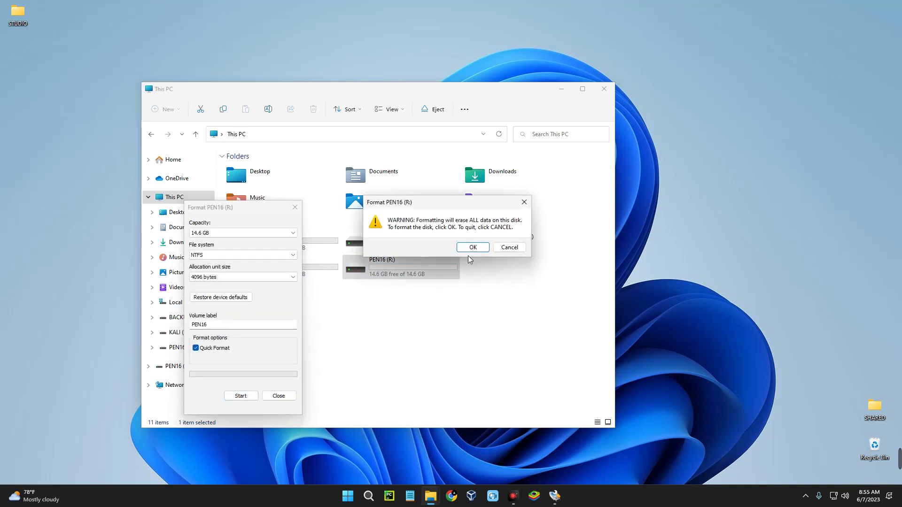
{"action": "left_click", "coordinate": [473, 248]}
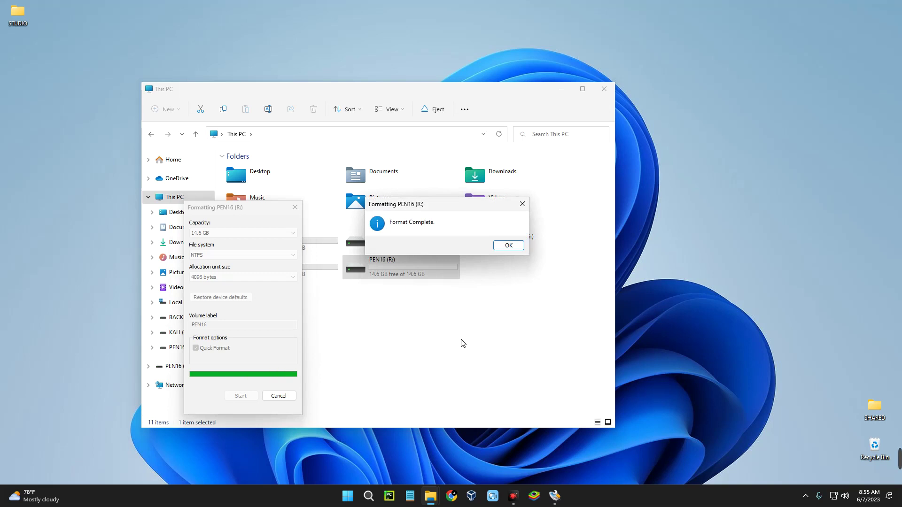
{"action": "left_click", "coordinate": [508, 245]}
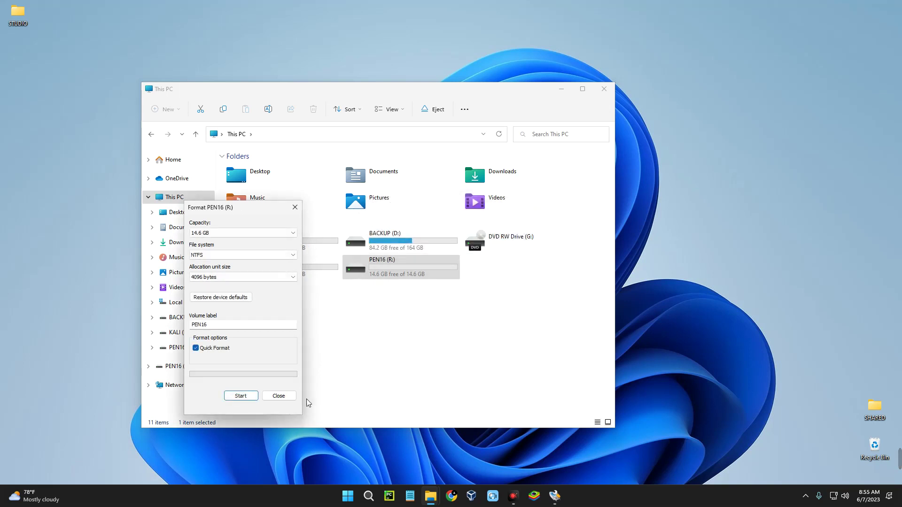
{"action": "left_click", "coordinate": [279, 395]}
{"action": "left_click", "coordinate": [561, 89]}
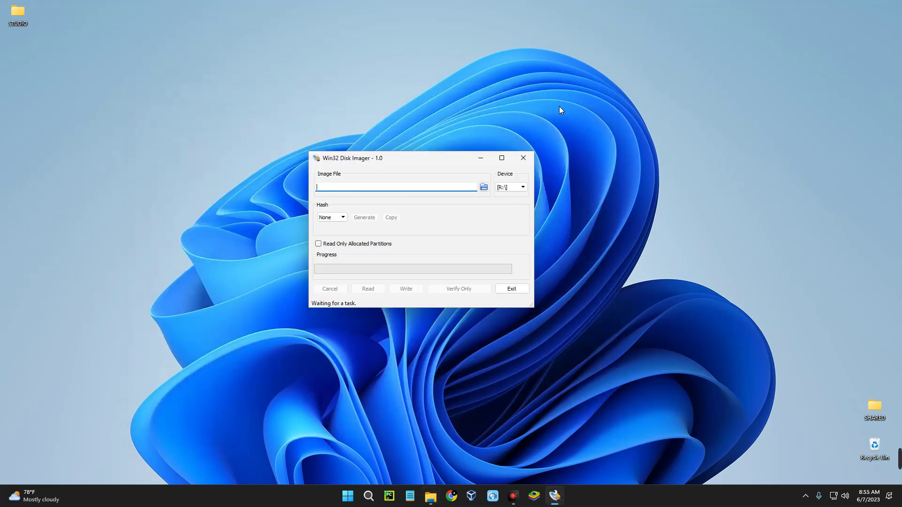
{"action": "left_click_drag", "start_coordinate": [399, 157], "coordinate": [376, 152]}
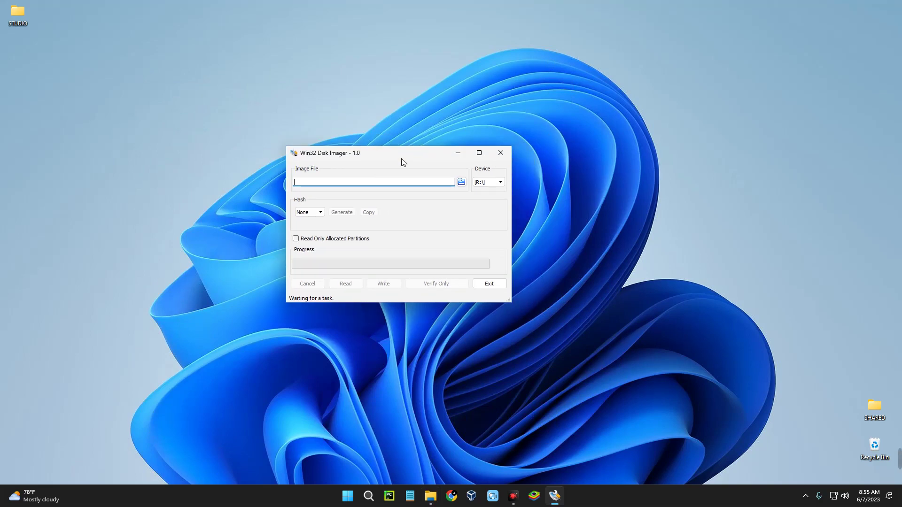
{"action": "left_click", "coordinate": [491, 182]}
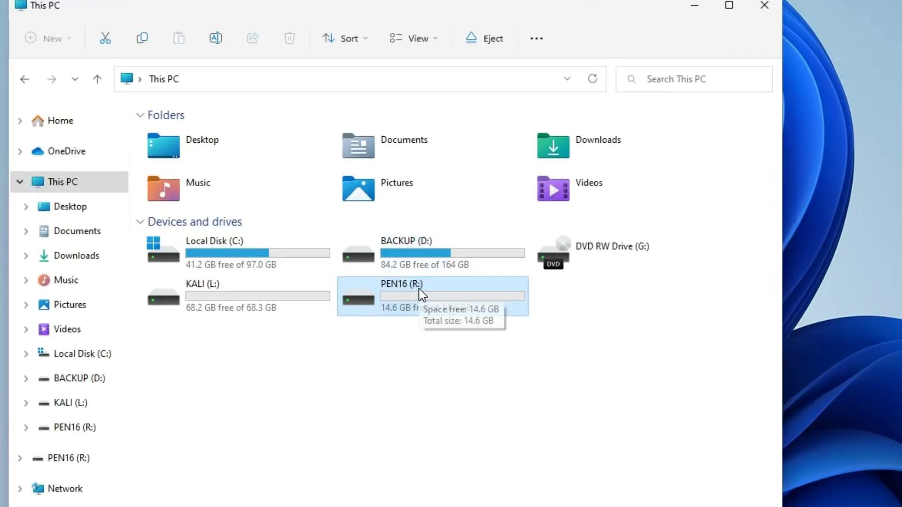
{"action": "left_click", "coordinate": [751, 0]}
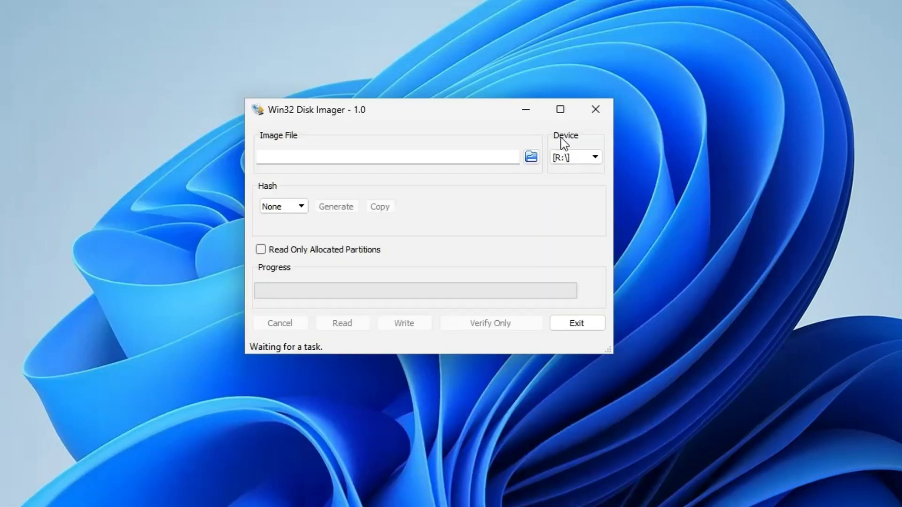
- Browse for the image with the *.* filter and pick kali-linux-2023.2-installer-amd64 from Downloads
{"action": "left_click", "coordinate": [531, 158]}
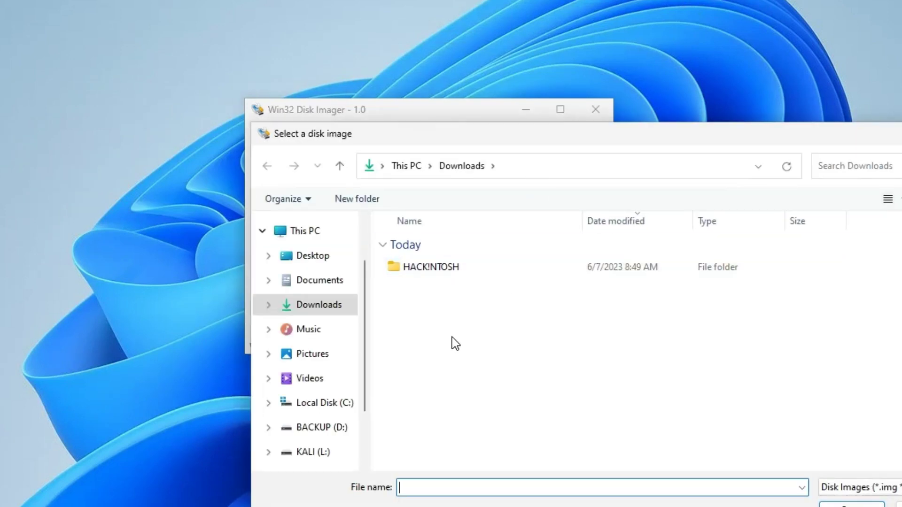
{"action": "left_click", "coordinate": [451, 306]}
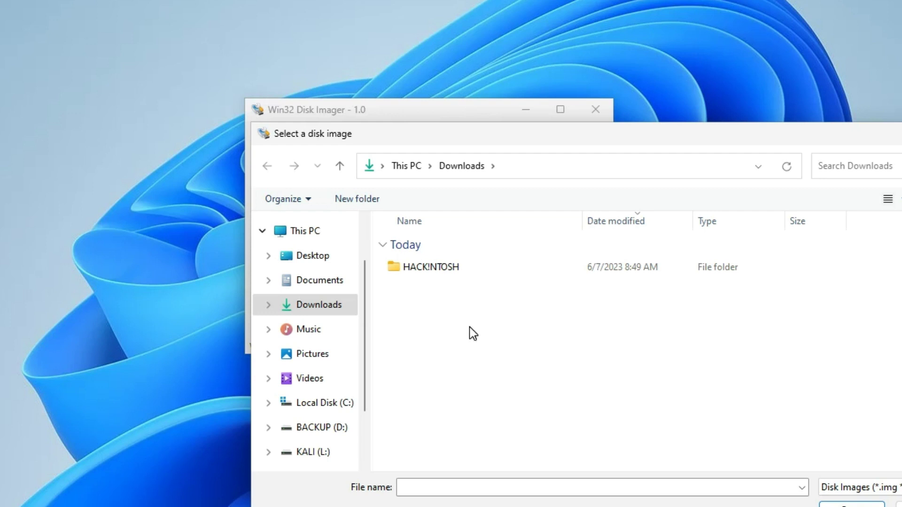
{"action": "left_click_drag", "start_coordinate": [560, 128], "coordinate": [409, 35]}
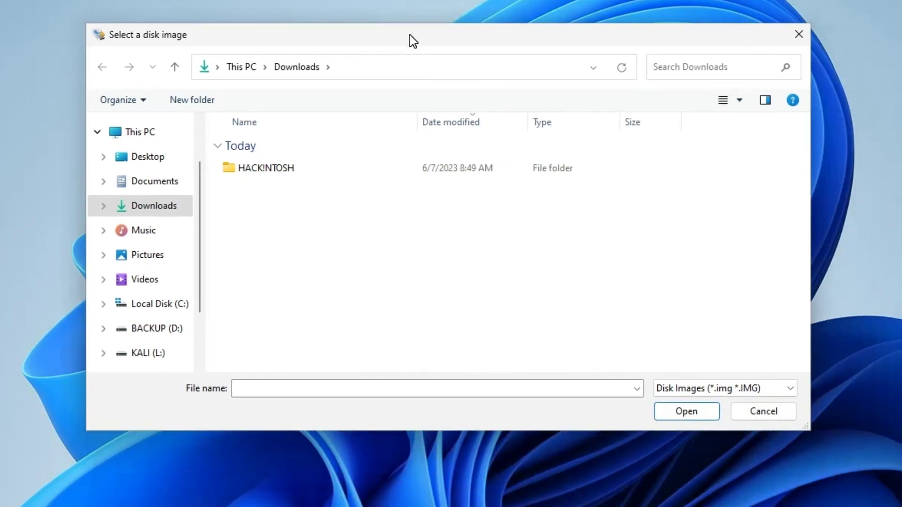
{"action": "left_click", "coordinate": [719, 388]}
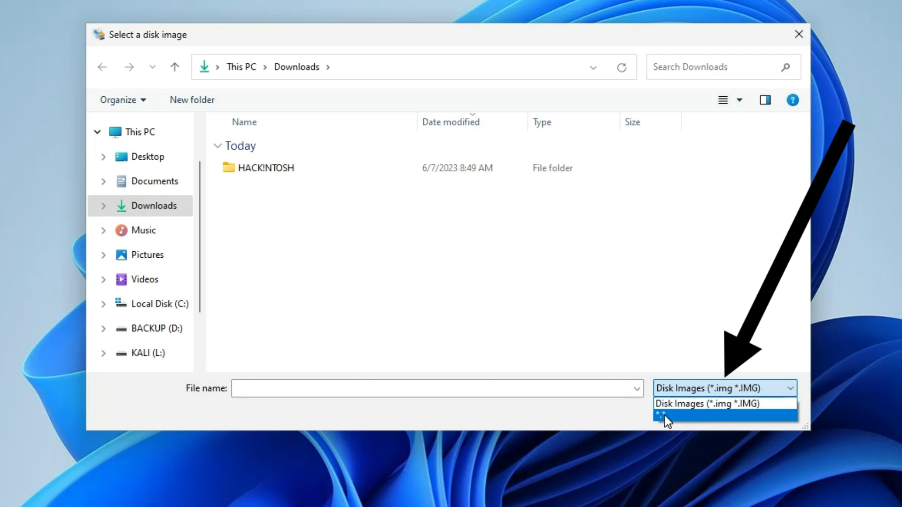
{"action": "left_click", "coordinate": [664, 415]}
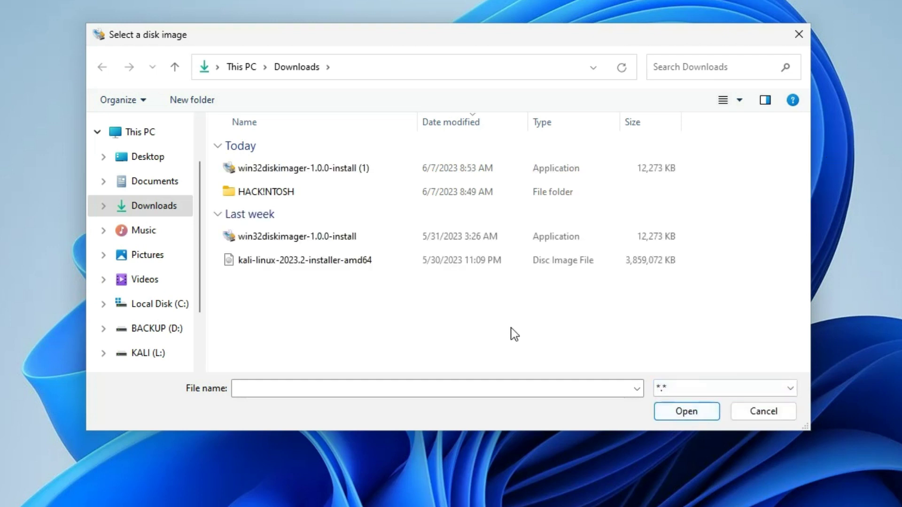
{"action": "left_click", "coordinate": [328, 264]}
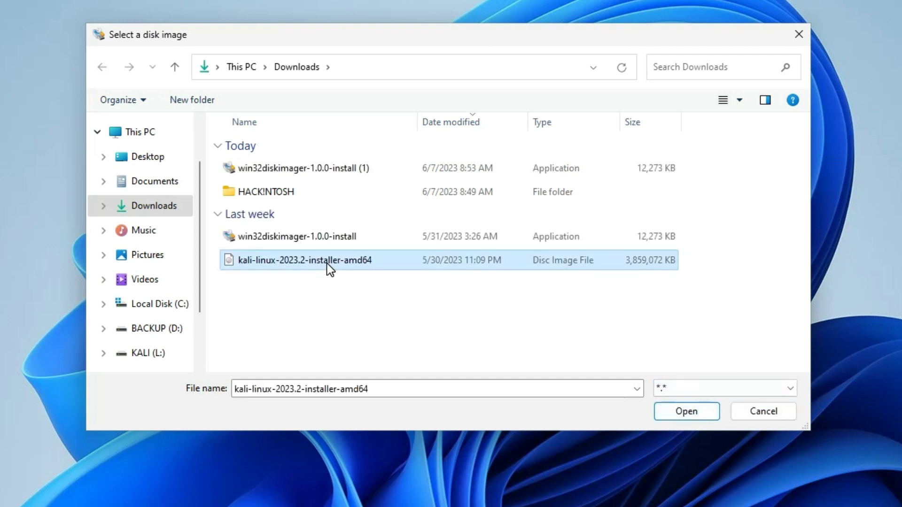
- Load the Kali ISO and write it to PEN16 (R:), confirming the overwrite
{"action": "left_click", "coordinate": [674, 406]}
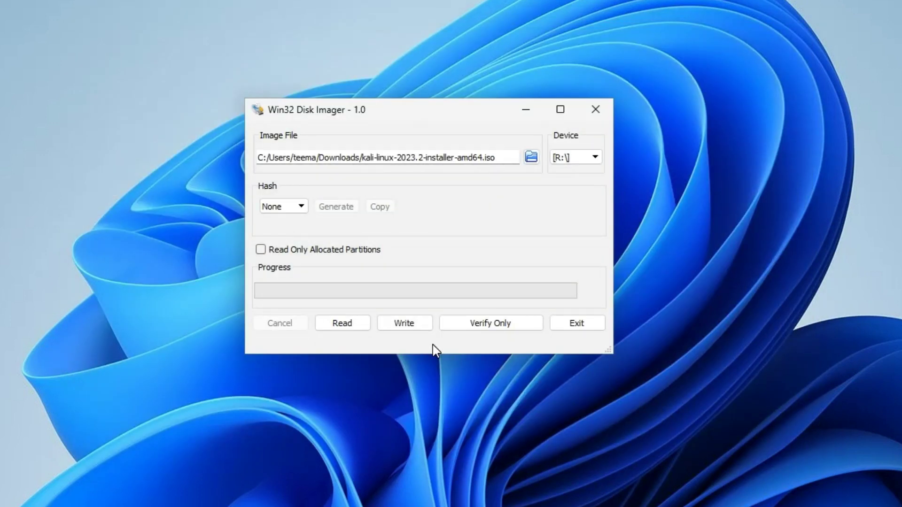
{"action": "left_click", "coordinate": [413, 329]}
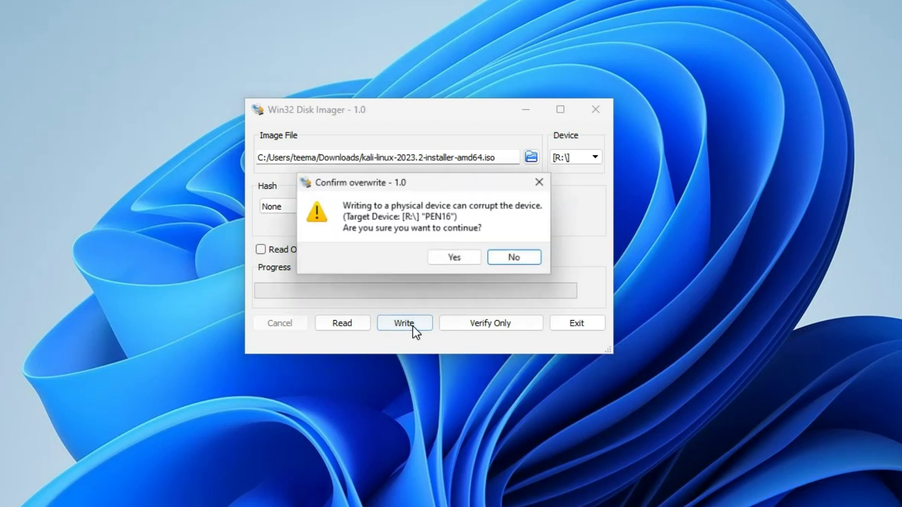
{"action": "left_click", "coordinate": [459, 260]}
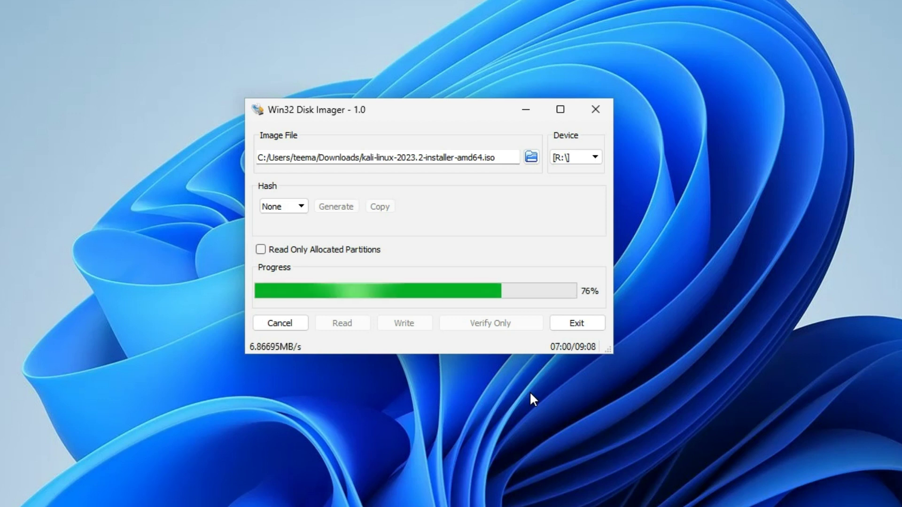
- Sync the system clock from Date & time settings, then close Settings
{"action": "key", "text": "super"}
{"action": "type", "text": "date"}
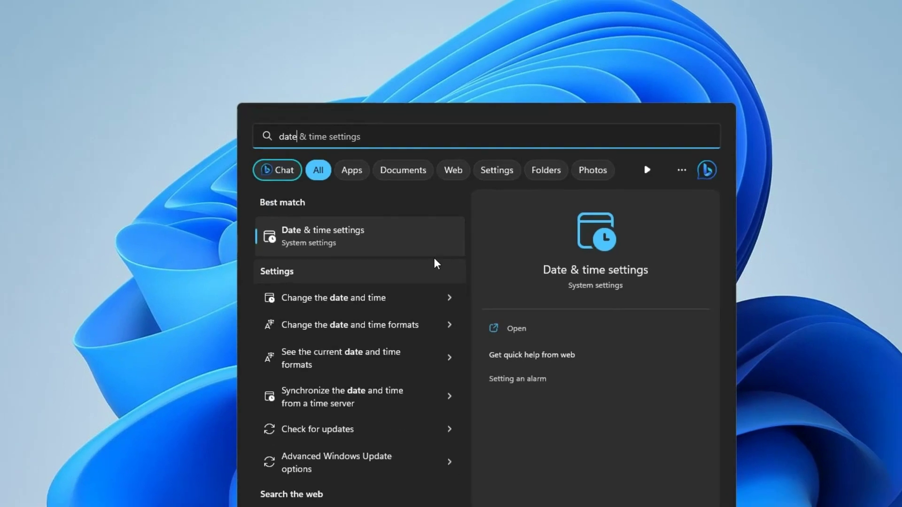
{"action": "left_click", "coordinate": [432, 237]}
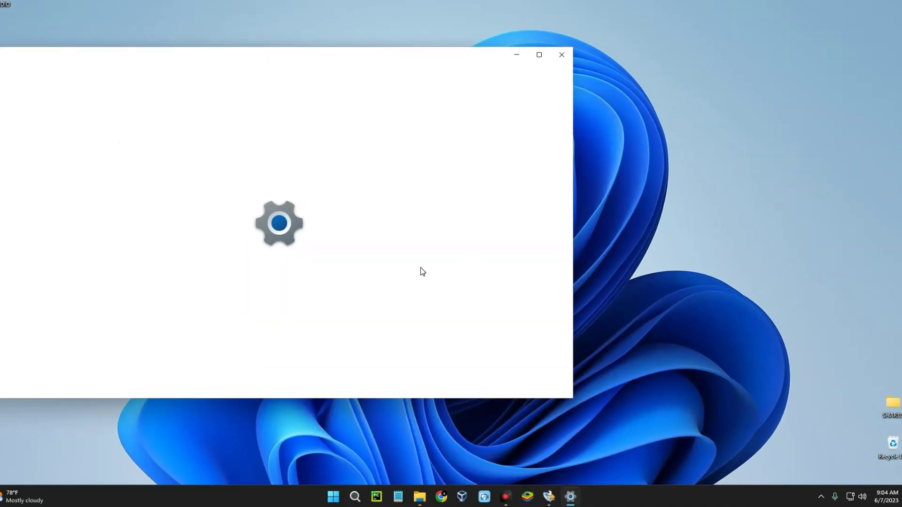
{"action": "left_click", "coordinate": [519, 374]}
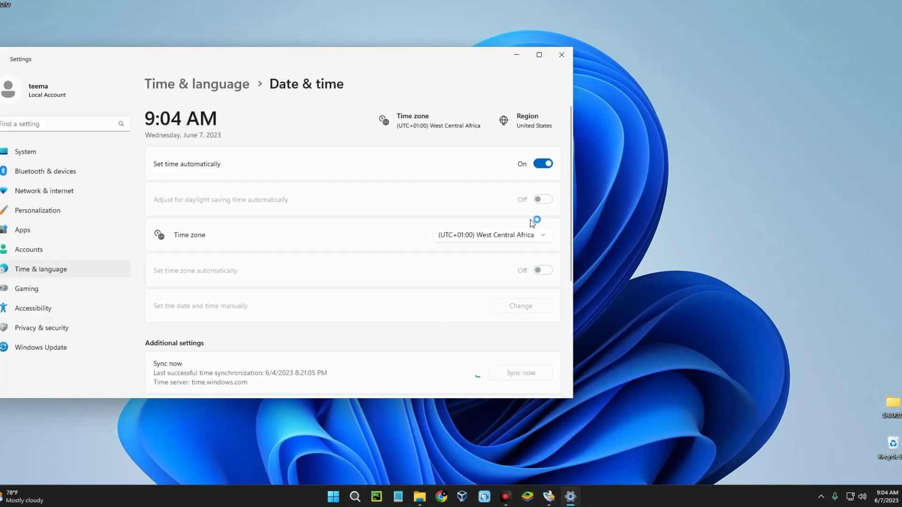
{"action": "left_click", "coordinate": [561, 55]}
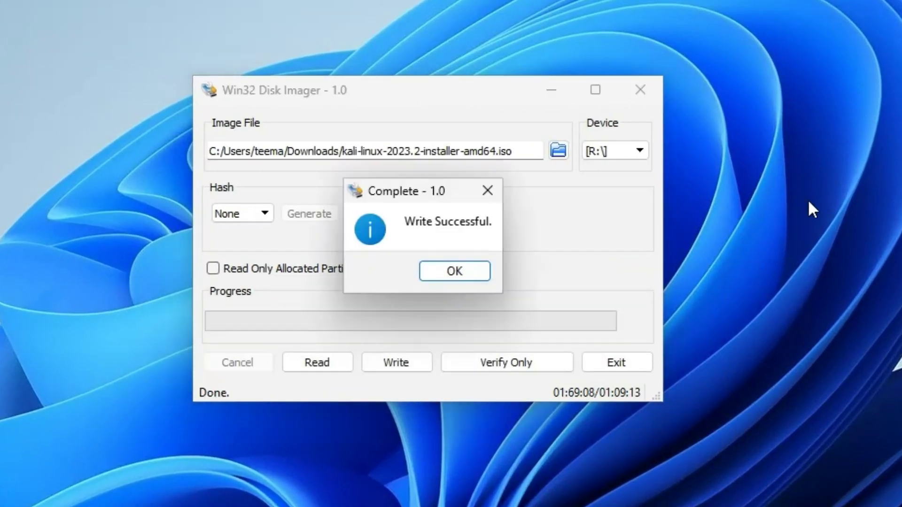
- Acknowledge the Write Successful message and exit Win32 Disk Imager
{"action": "left_click", "coordinate": [453, 271]}
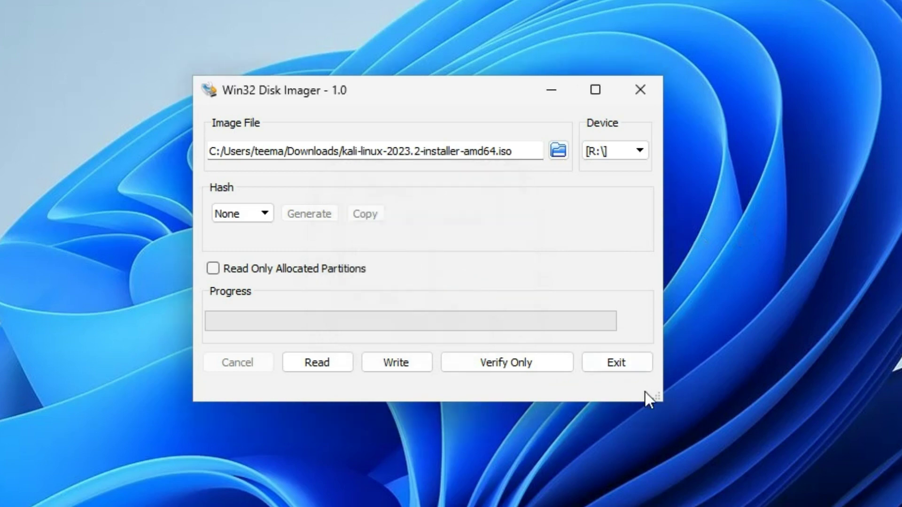
{"action": "left_click", "coordinate": [617, 368]}
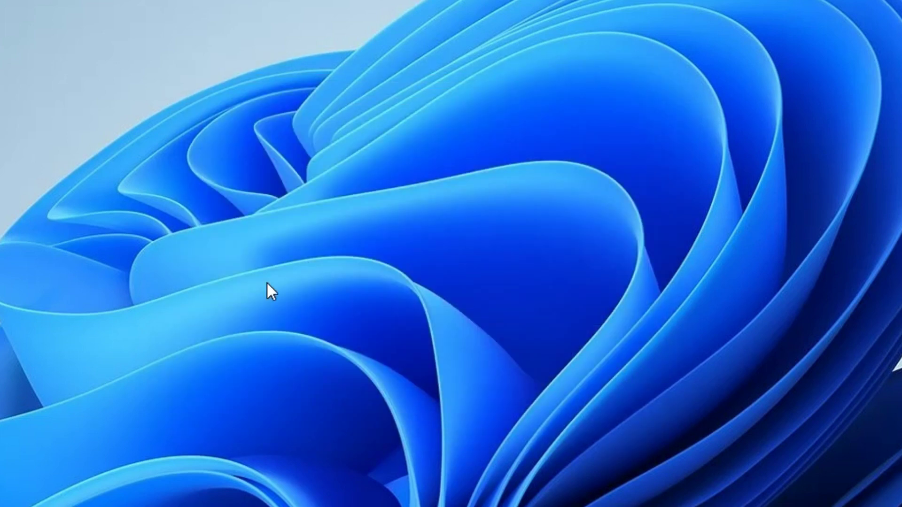